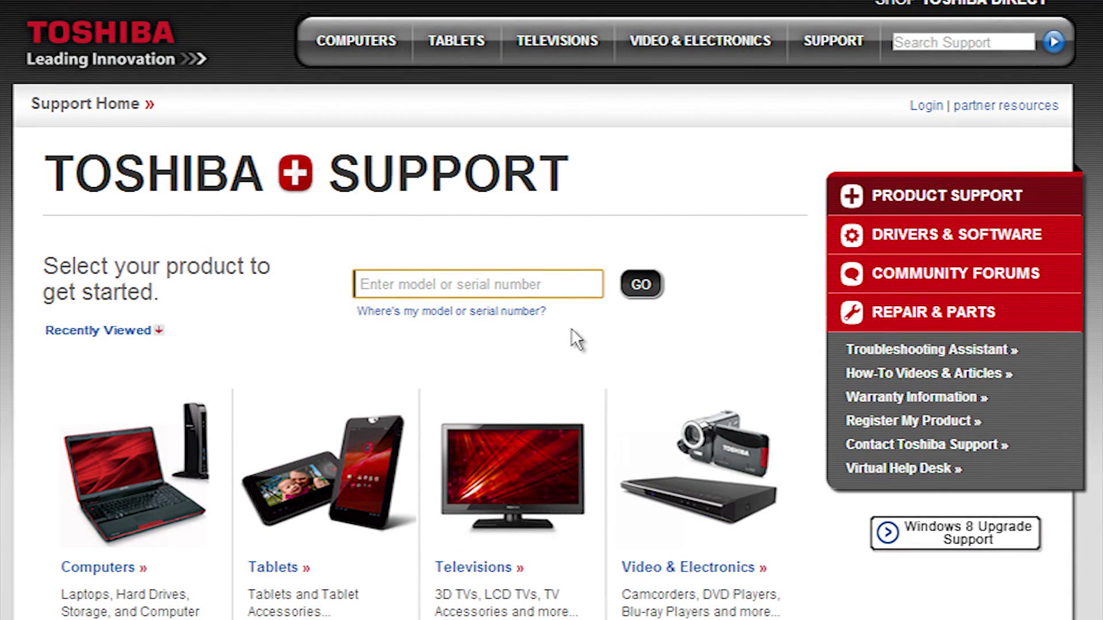
type("Satellite")
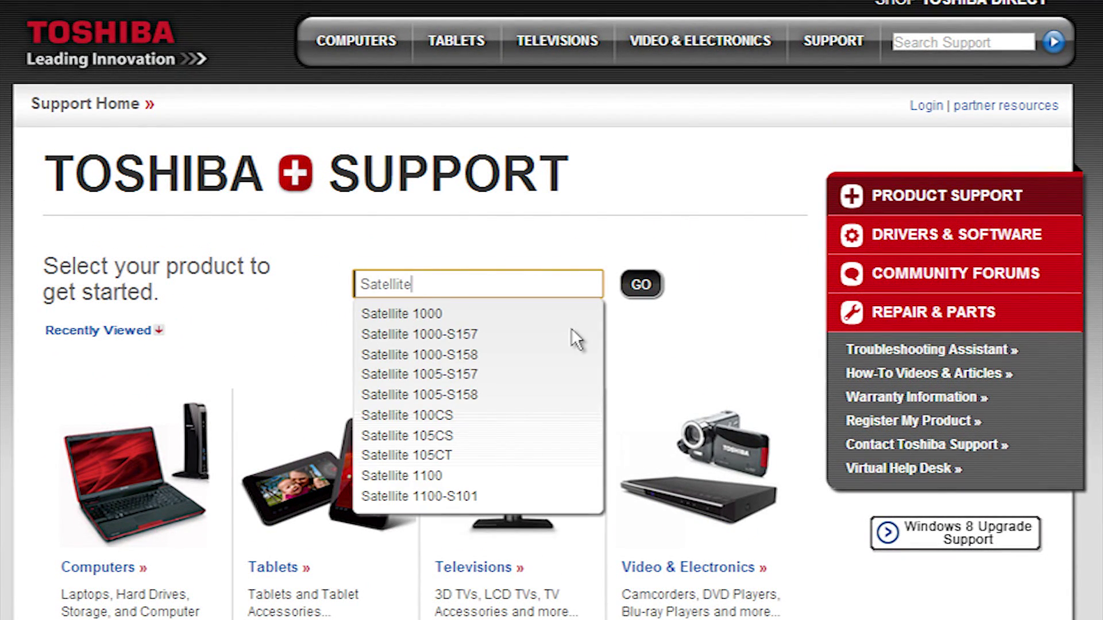
type(" C655-S5052")
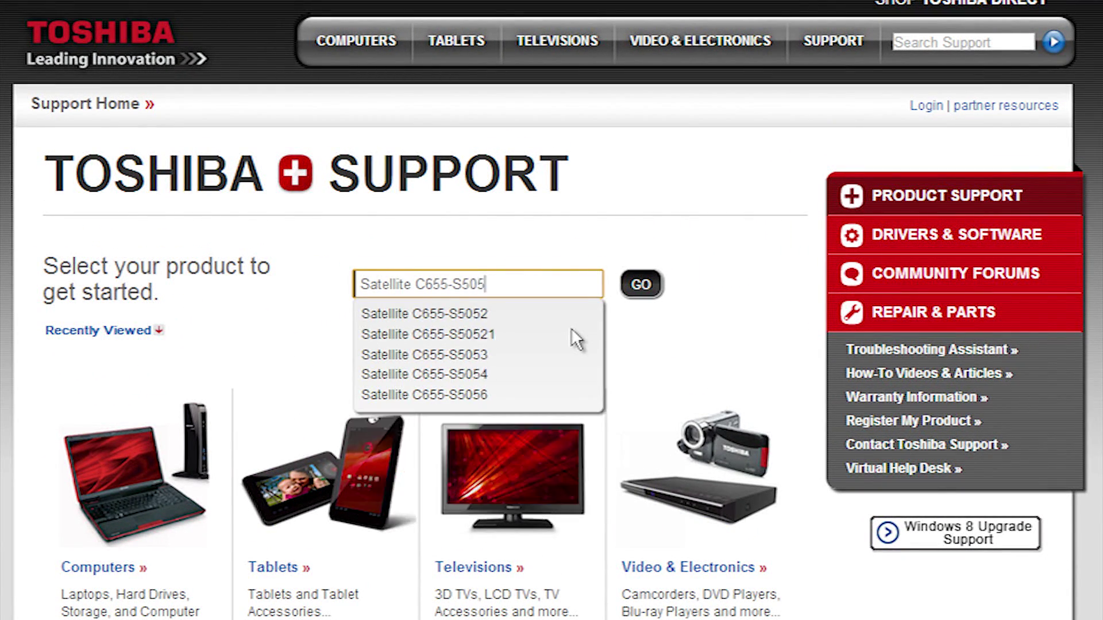
- Submit the model search for Satellite C655-S5052 to load its support page
left_click(641, 285)
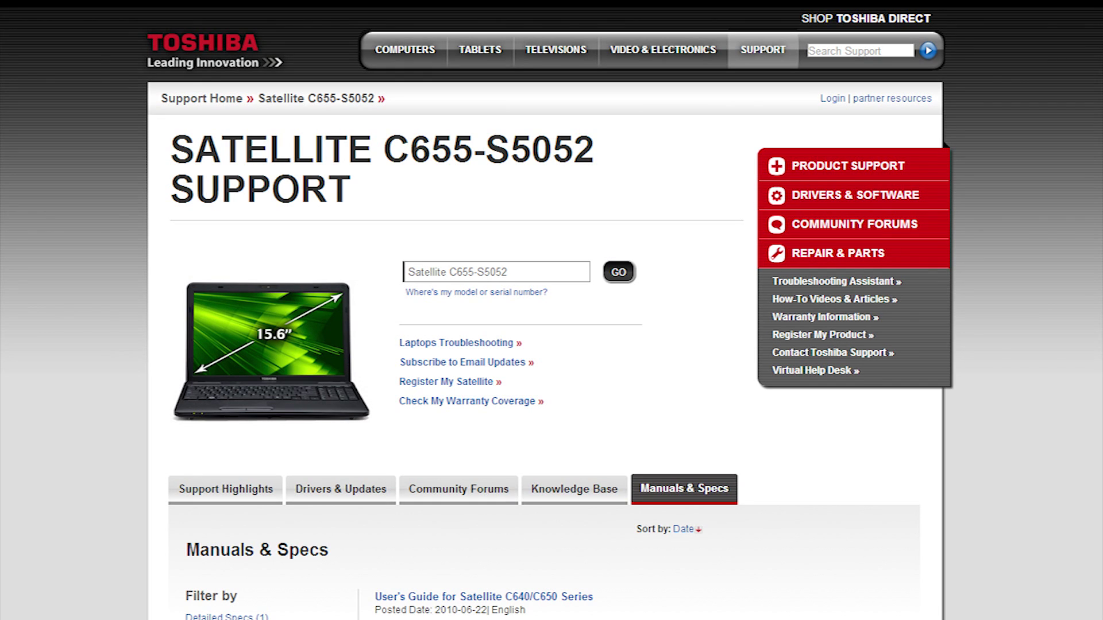
- Return to the Support Home page via the breadcrumb
left_click(918, 170)
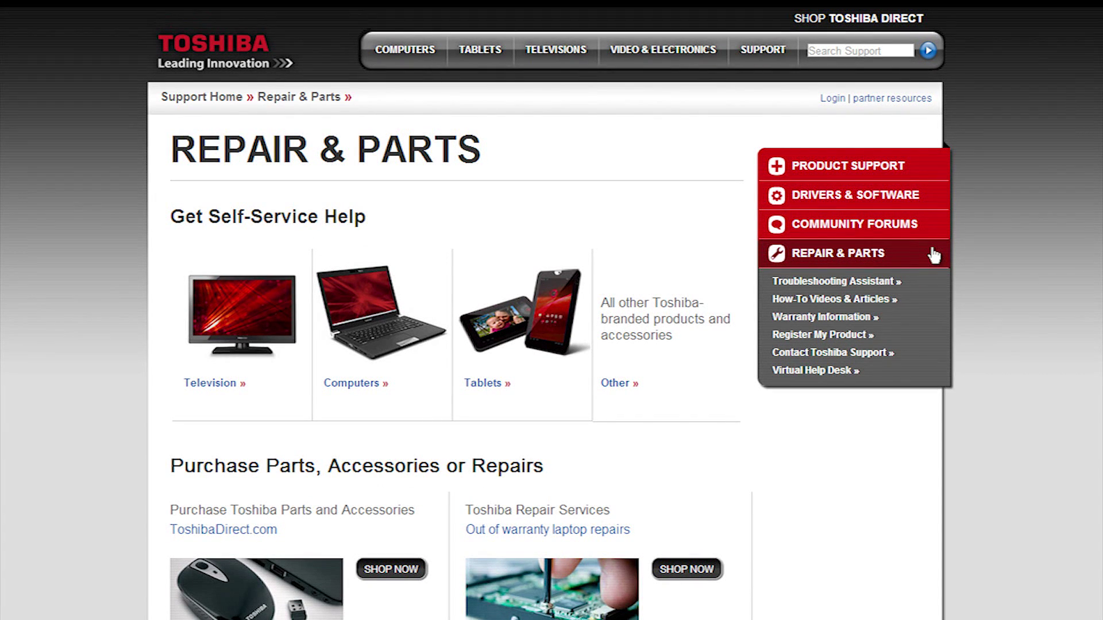
- Visit Troubleshooting Assistant, How-To Videos & Articles, Warranty Information, then Register My Product
left_click(924, 284)
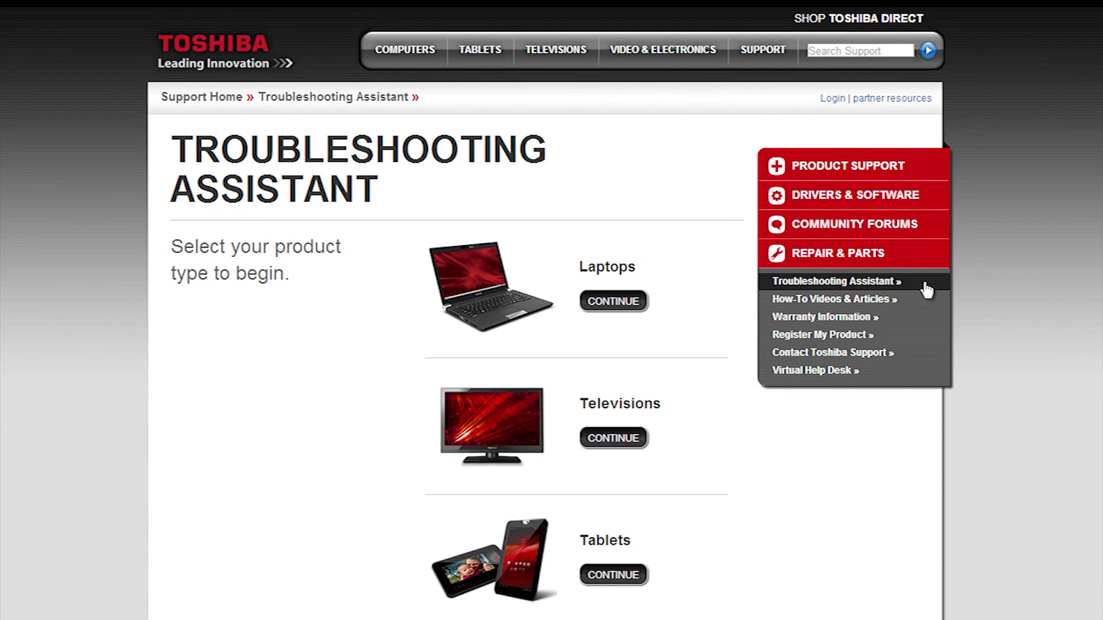
left_click(930, 299)
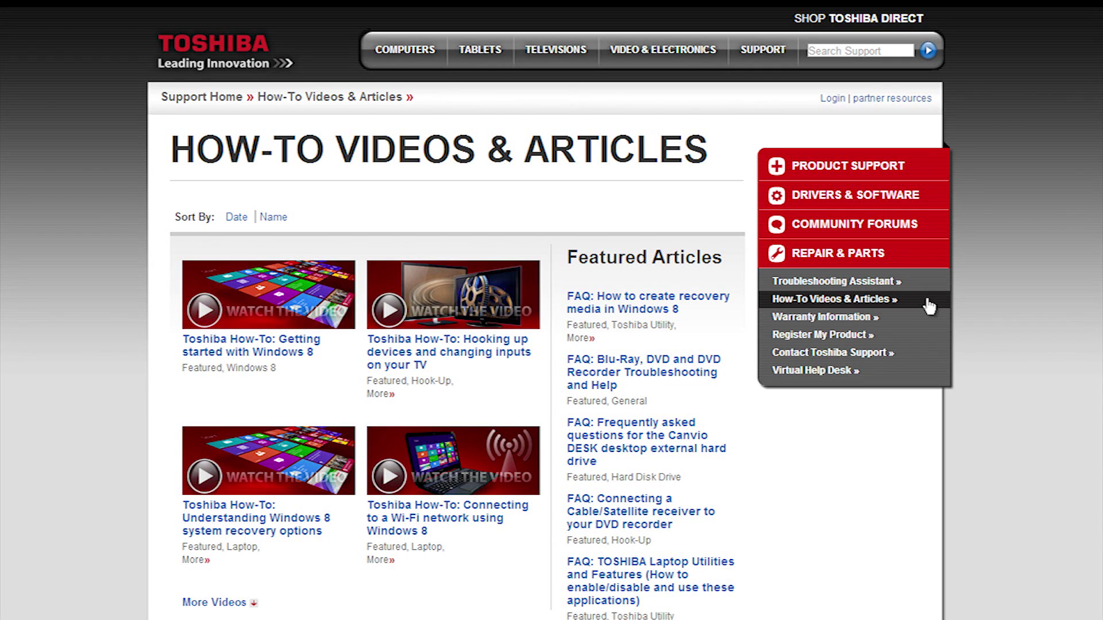
left_click(931, 319)
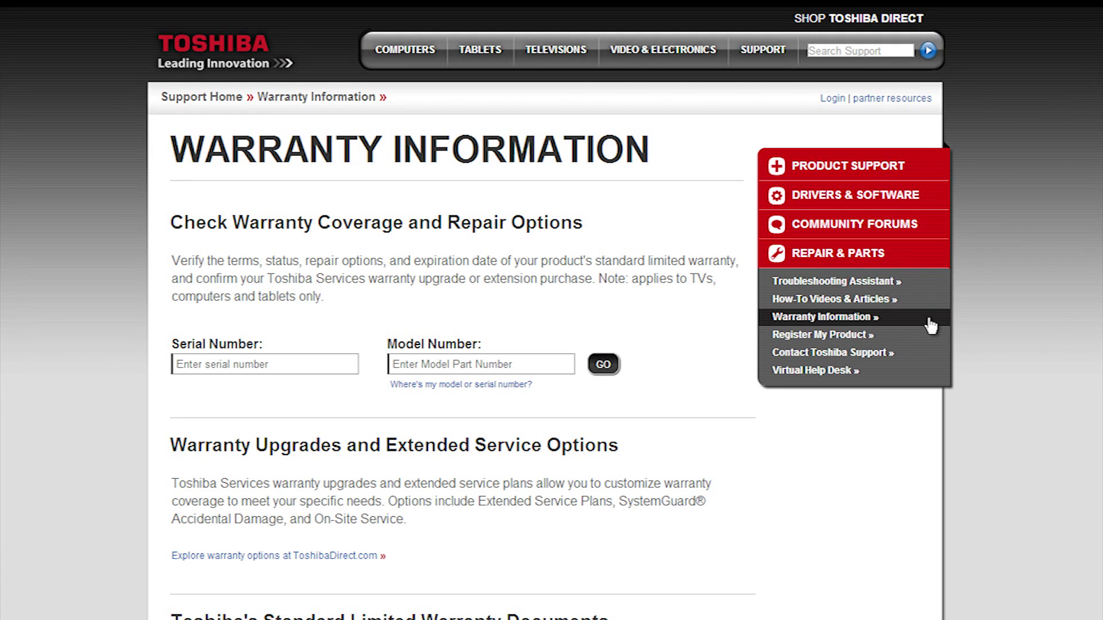
left_click(929, 336)
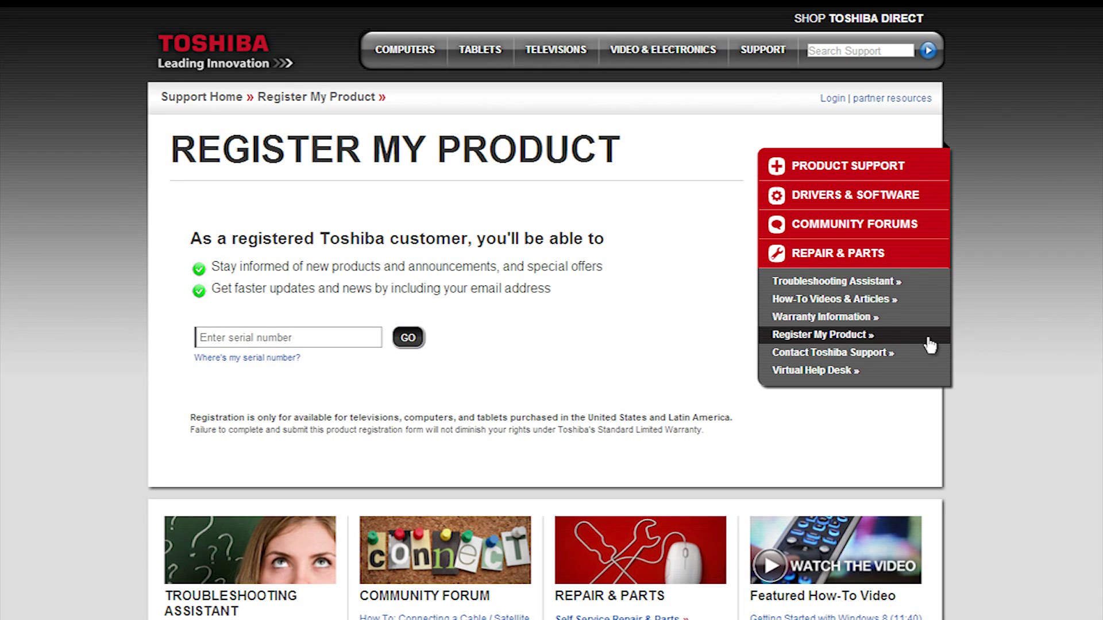
- Go to Contact Toshiba Support for the US and Latin America phone numbers
left_click(930, 353)
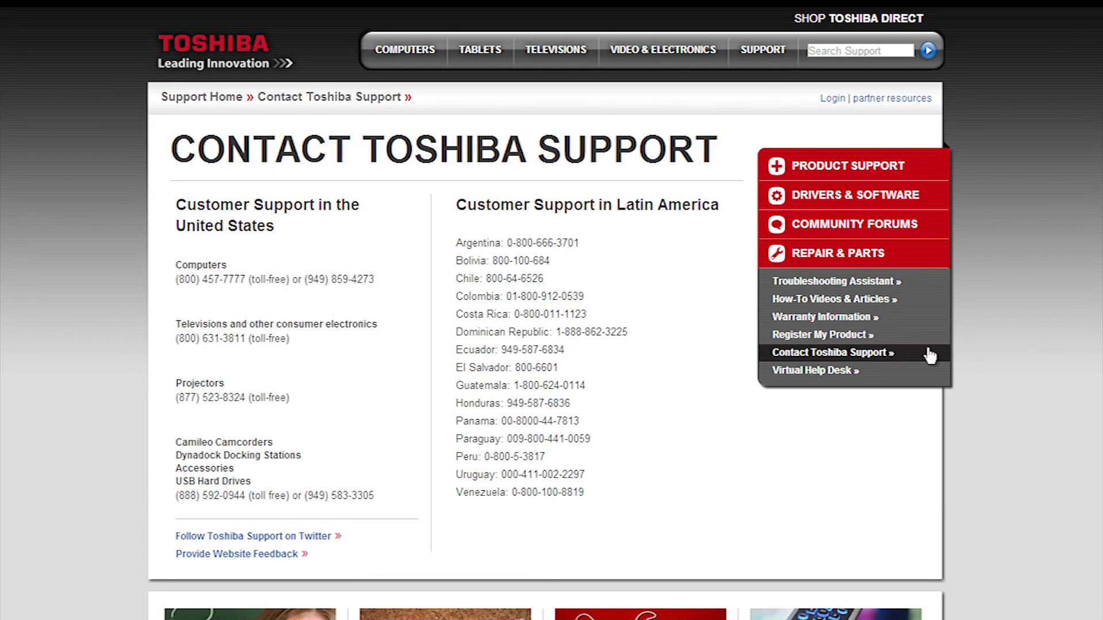